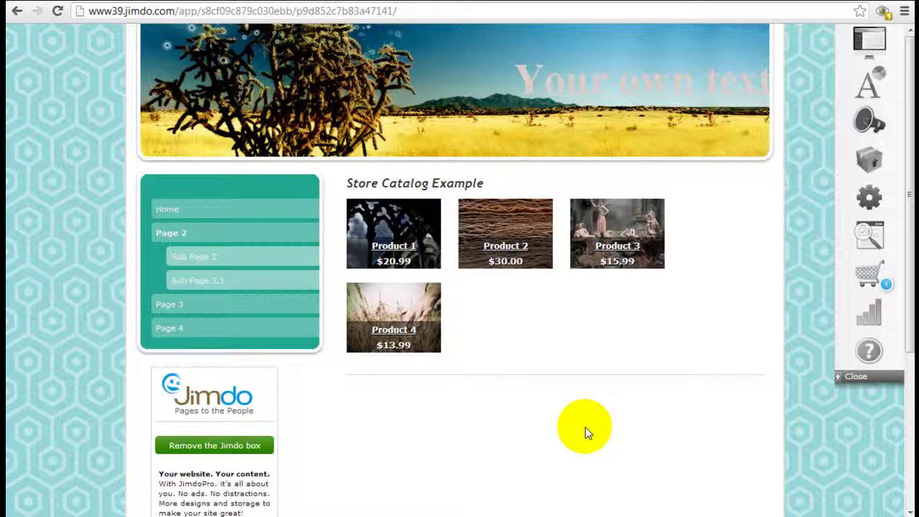
- On the Home page store items, tag Product 1 as Shirt
{"action": "left_click", "coordinate": [221, 211]}
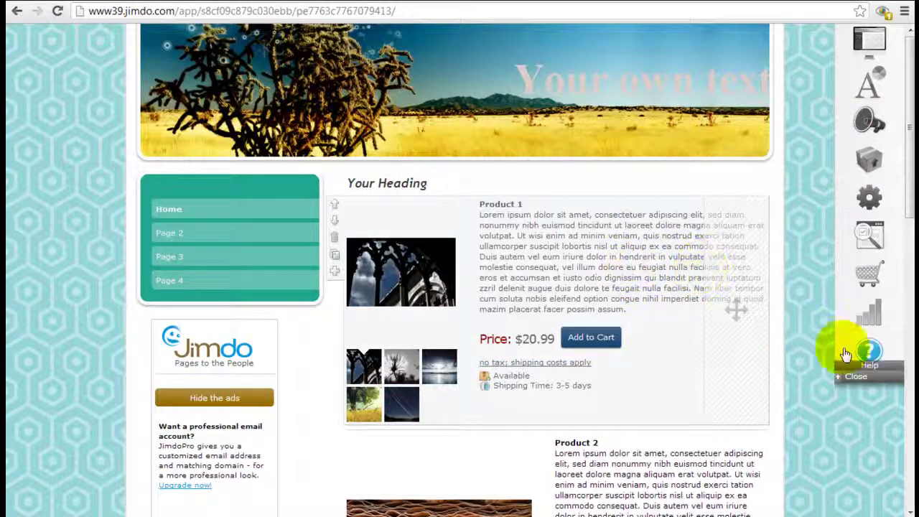
{"action": "scroll", "coordinate": [824, 376], "scroll_direction": "down", "scroll_amount": 4}
{"action": "scroll", "coordinate": [823, 373], "scroll_direction": "down", "scroll_amount": 7}
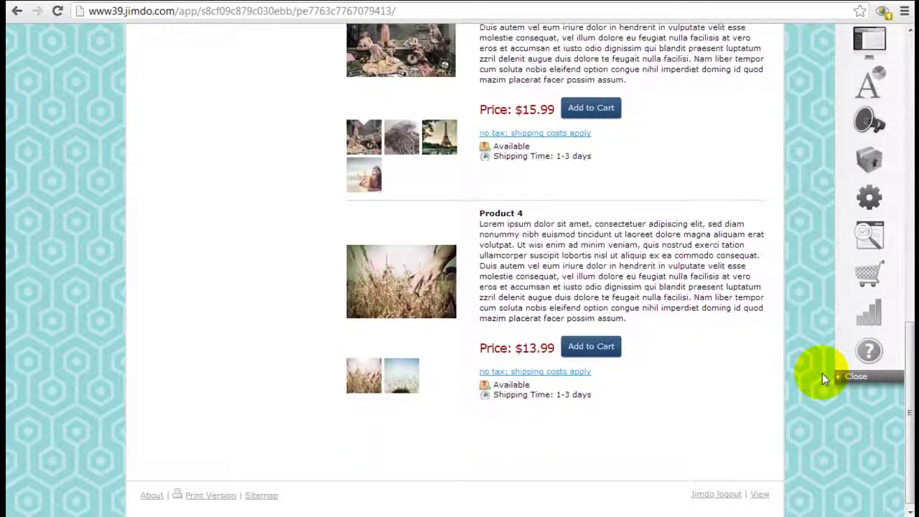
{"action": "scroll", "coordinate": [822, 374], "scroll_direction": "up", "scroll_amount": 7}
{"action": "scroll", "coordinate": [821, 373], "scroll_direction": "up", "scroll_amount": 4}
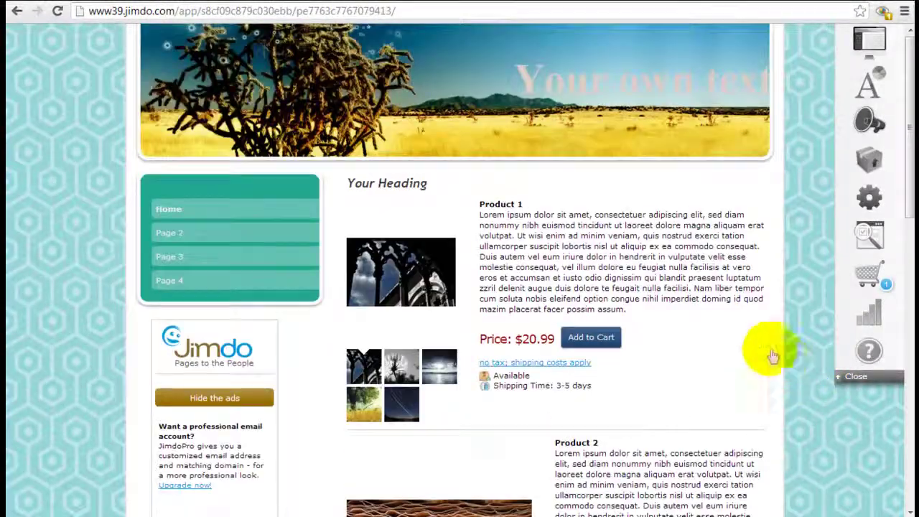
{"action": "left_click", "coordinate": [661, 282]}
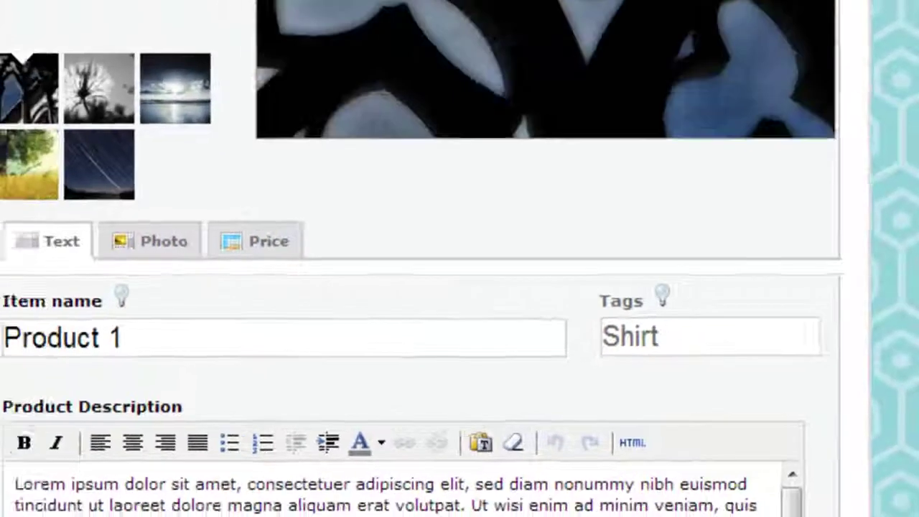
{"action": "scroll", "coordinate": [739, 305], "scroll_direction": "down", "scroll_amount": 2}
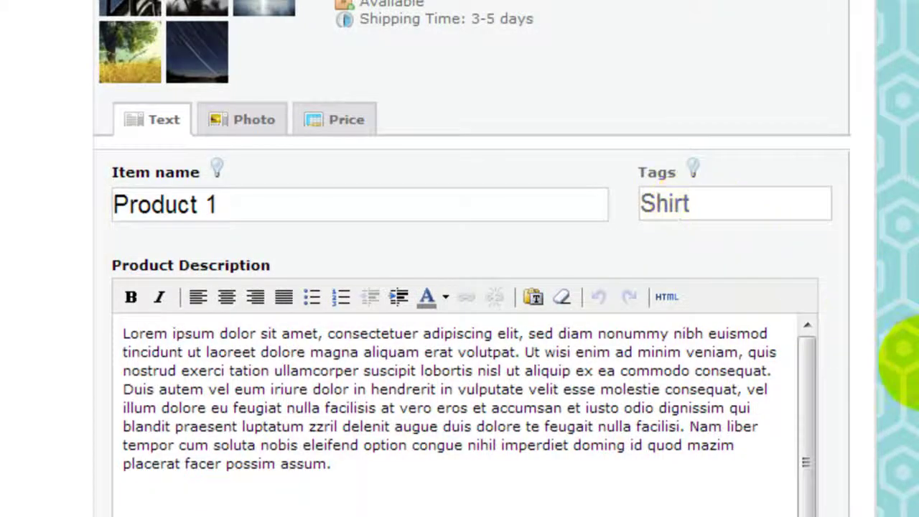
{"action": "scroll", "coordinate": [896, 369], "scroll_direction": "down", "scroll_amount": 6}
{"action": "left_click", "coordinate": [815, 413]}
- Tag Product 4 with both Shirt and Sweaters
{"action": "scroll", "coordinate": [852, 430], "scroll_direction": "down", "scroll_amount": 8}
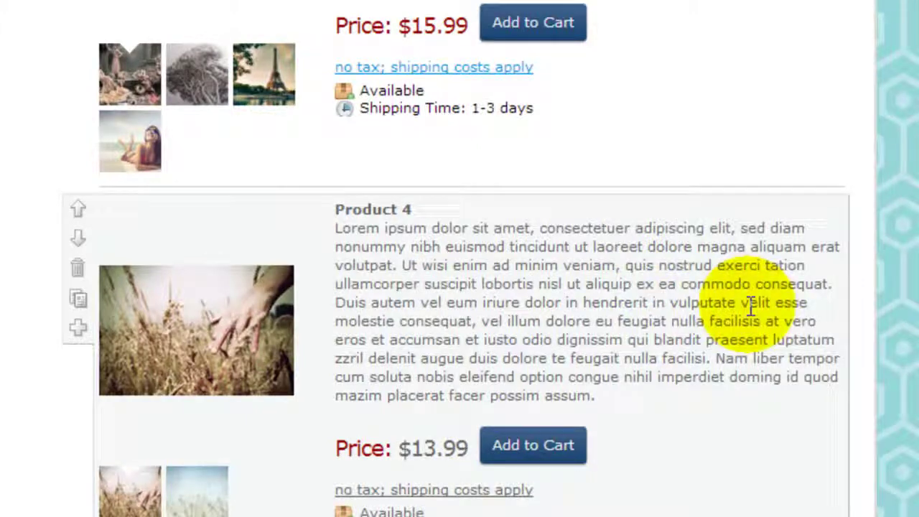
{"action": "left_click", "coordinate": [810, 369]}
{"action": "scroll", "coordinate": [820, 365], "scroll_direction": "down", "scroll_amount": 6}
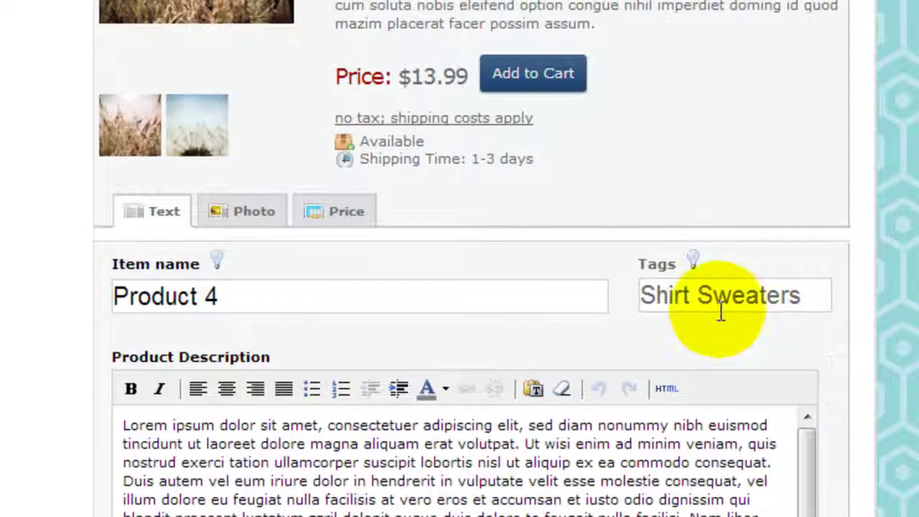
{"action": "mouse_move", "coordinate": [201, 9]}
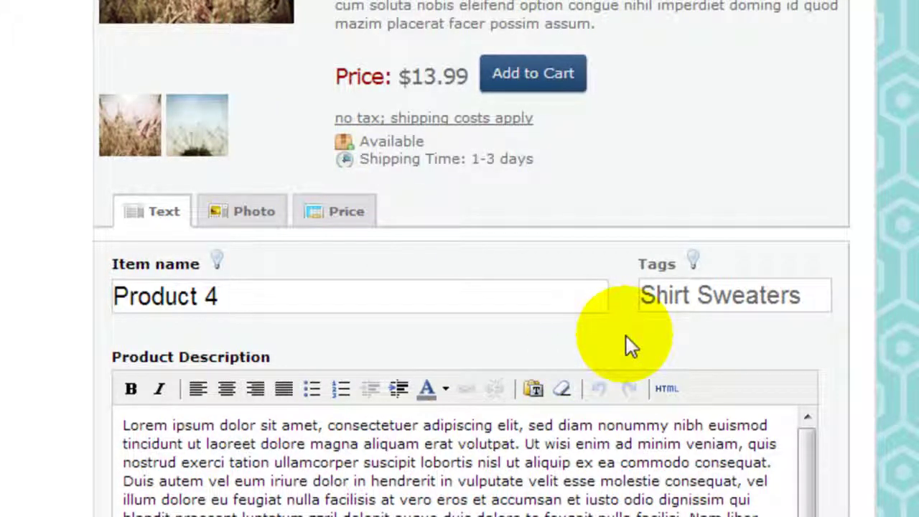
{"action": "scroll", "coordinate": [625, 336], "scroll_direction": "down", "scroll_amount": 5}
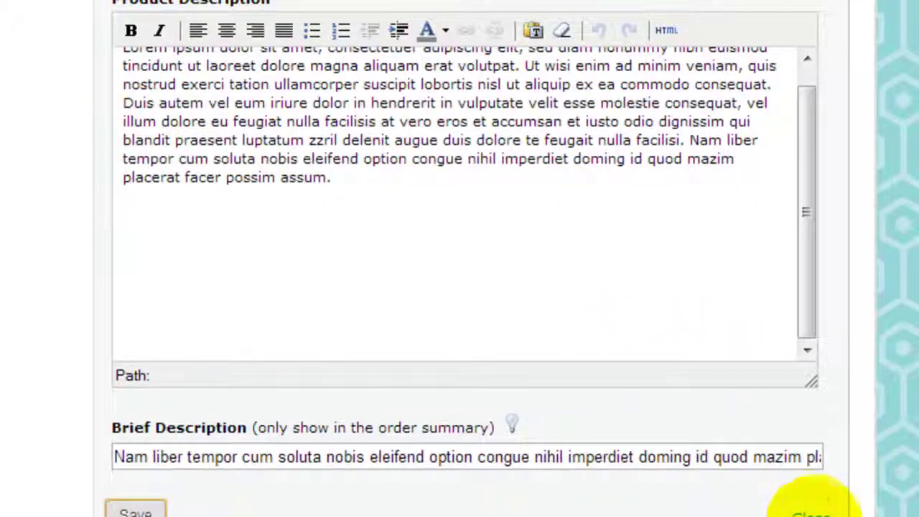
{"action": "left_click", "coordinate": [809, 511]}
- Go to Page 2's Store Catalog Example and dismiss the add-element list without adding anything
{"action": "scroll", "coordinate": [691, 353], "scroll_direction": "up", "scroll_amount": 15}
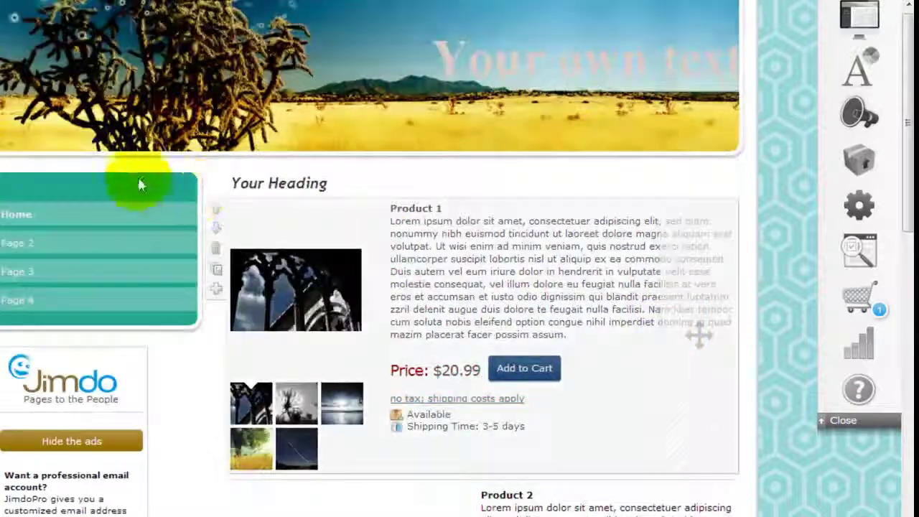
{"action": "left_click", "coordinate": [35, 243]}
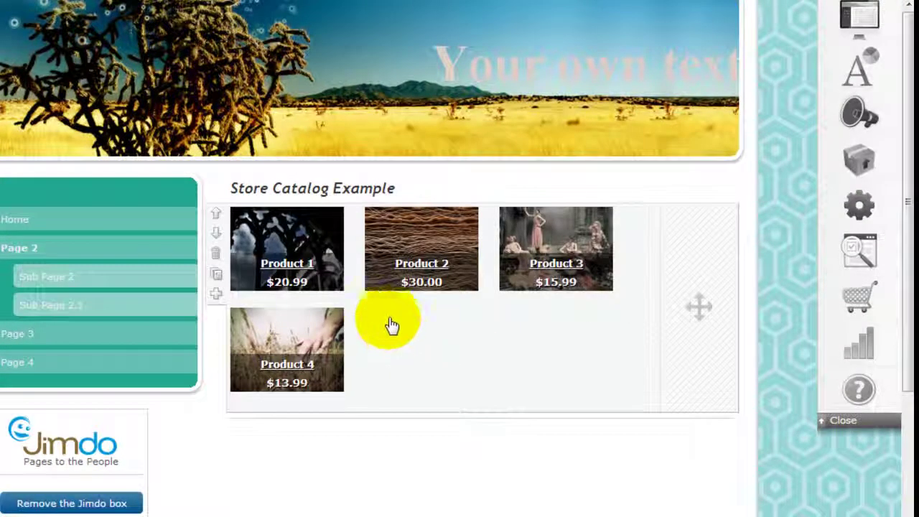
{"action": "left_click", "coordinate": [216, 293]}
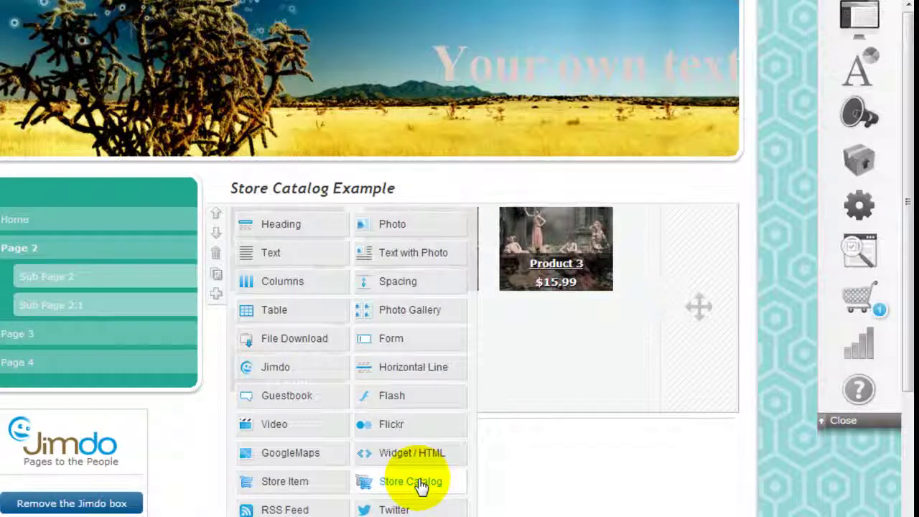
{"action": "scroll", "coordinate": [427, 481], "scroll_direction": "down", "scroll_amount": 2}
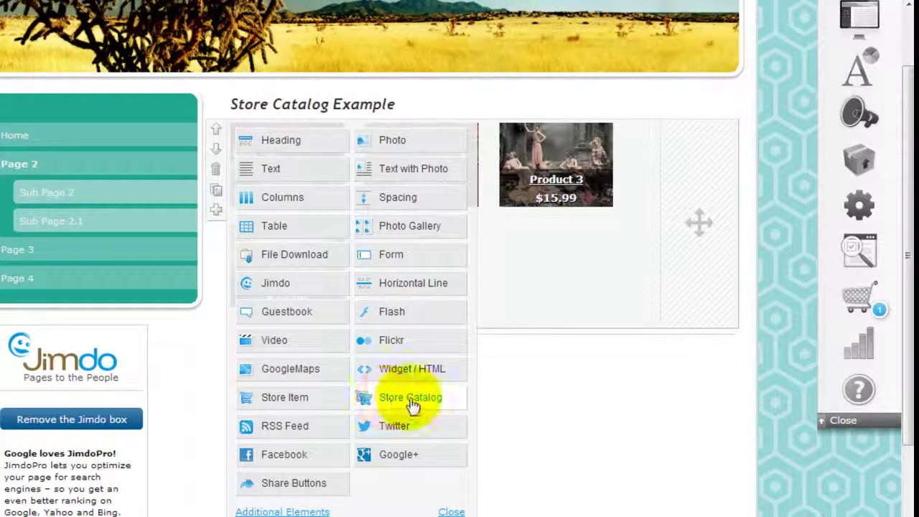
{"action": "left_click", "coordinate": [459, 510]}
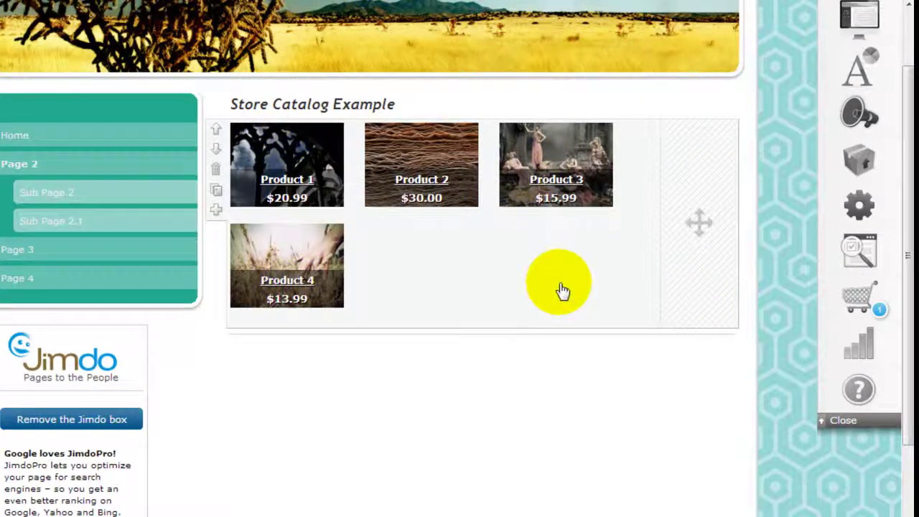
{"action": "left_click", "coordinate": [629, 282]}
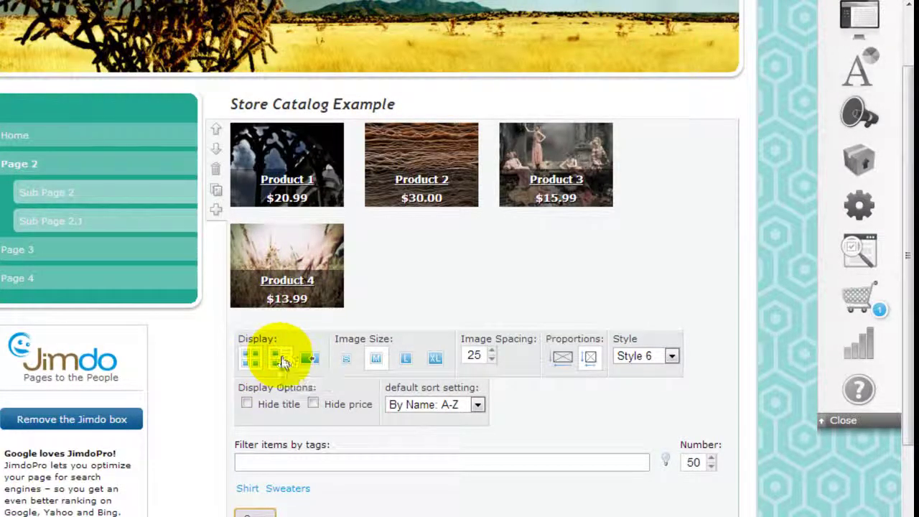
{"action": "left_click", "coordinate": [282, 361]}
{"action": "scroll", "coordinate": [376, 352], "scroll_direction": "down", "scroll_amount": 2}
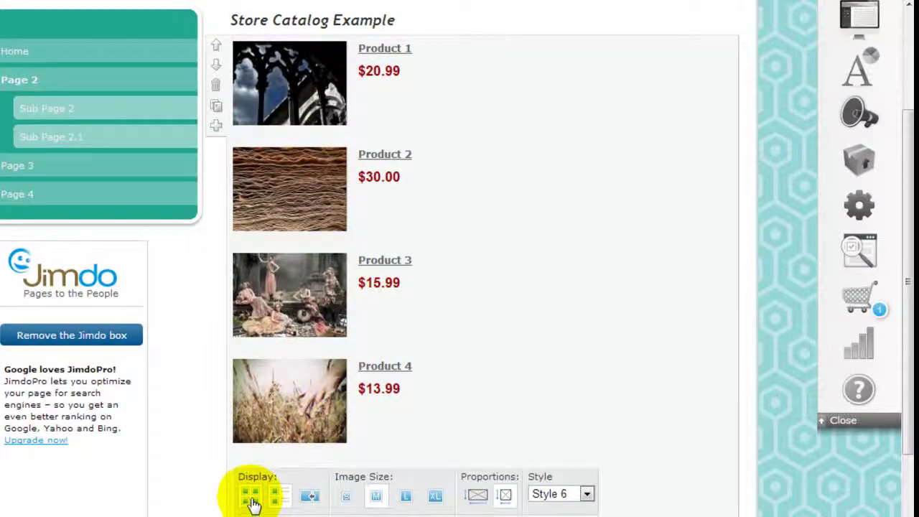
{"action": "left_click", "coordinate": [251, 500]}
{"action": "scroll", "coordinate": [318, 98], "scroll_direction": "down", "scroll_amount": 1}
{"action": "scroll", "coordinate": [407, 123], "scroll_direction": "up", "scroll_amount": 1}
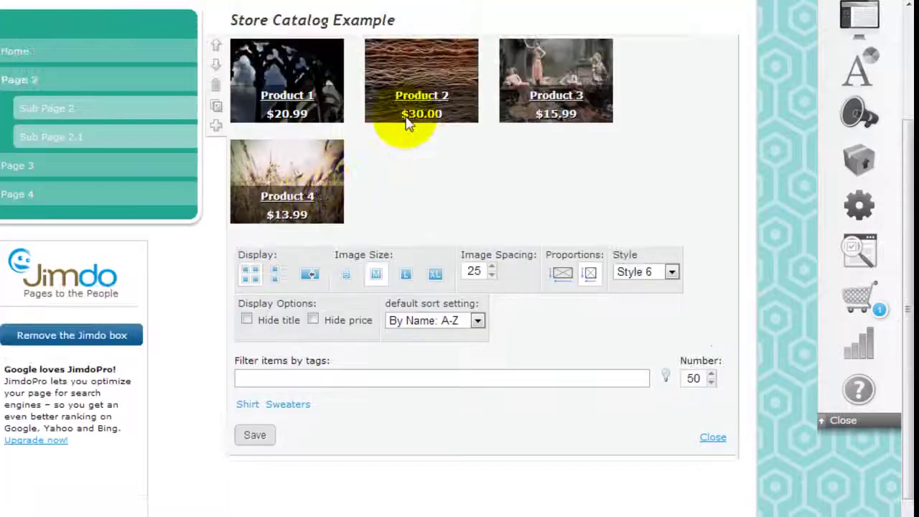
{"action": "scroll", "coordinate": [390, 117], "scroll_direction": "up", "scroll_amount": 1}
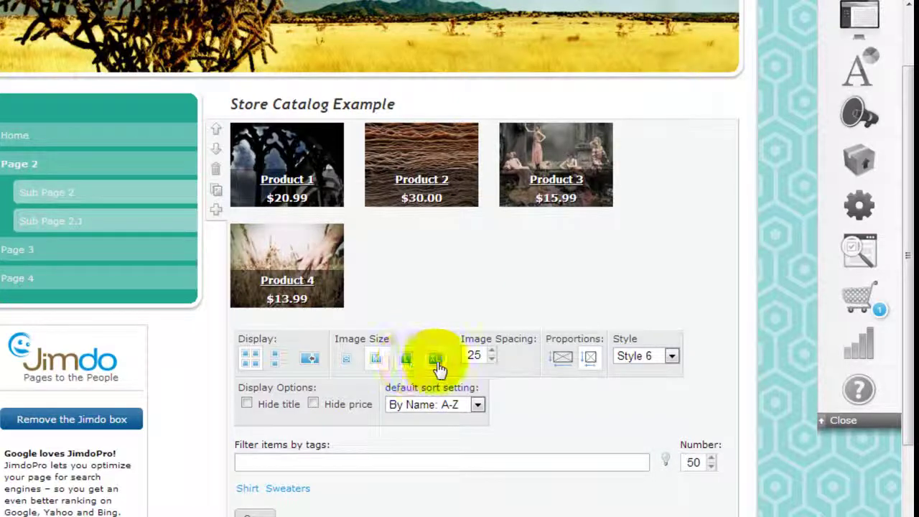
{"action": "left_click", "coordinate": [403, 361]}
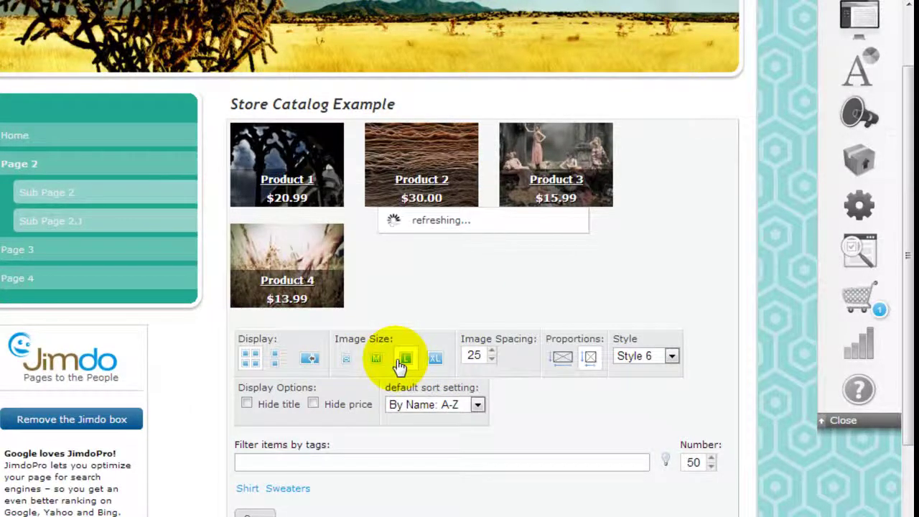
{"action": "left_click", "coordinate": [376, 442]}
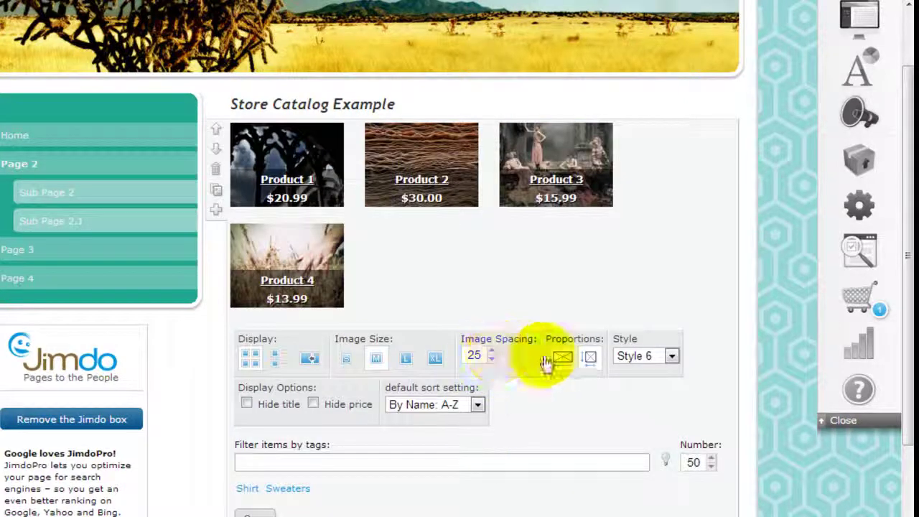
{"action": "left_click", "coordinate": [630, 355]}
{"action": "left_click", "coordinate": [639, 386]}
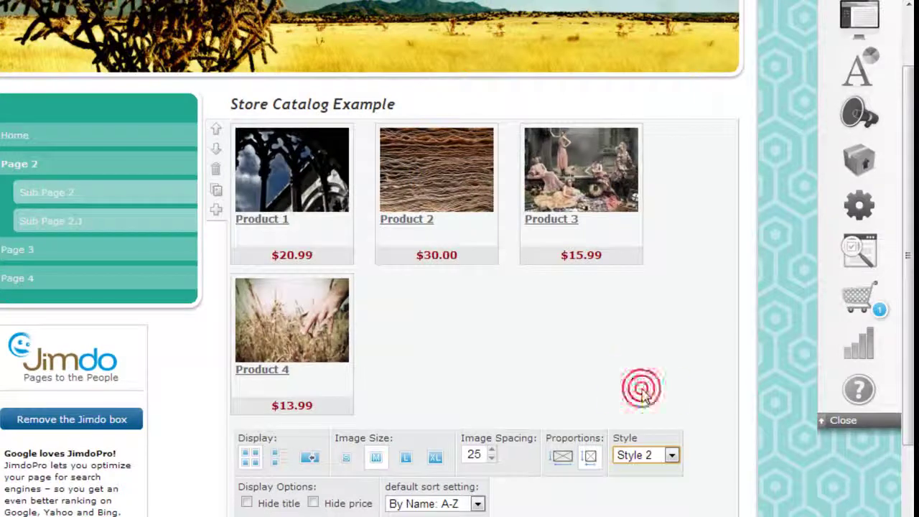
{"action": "left_click", "coordinate": [650, 457]}
{"action": "left_click", "coordinate": [646, 510]}
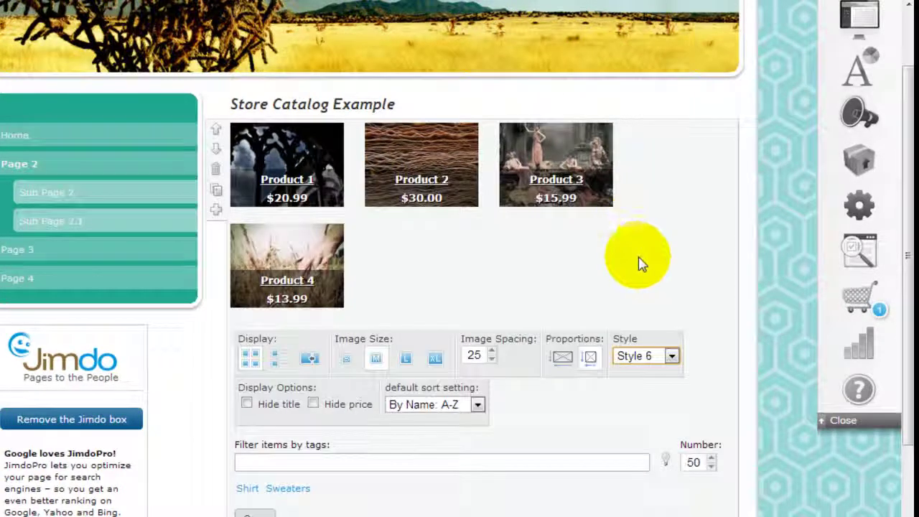
{"action": "scroll", "coordinate": [635, 262], "scroll_direction": "down", "scroll_amount": 2}
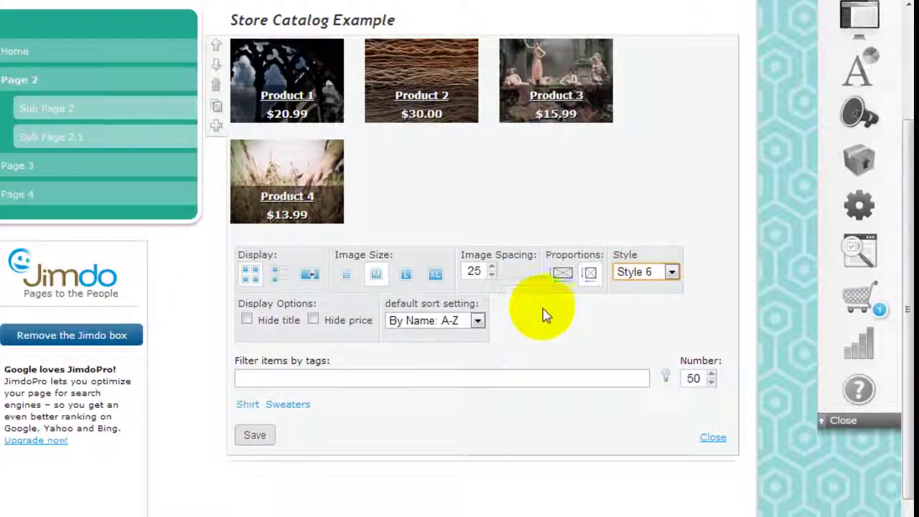
{"action": "scroll", "coordinate": [259, 328], "scroll_direction": "up", "scroll_amount": 2}
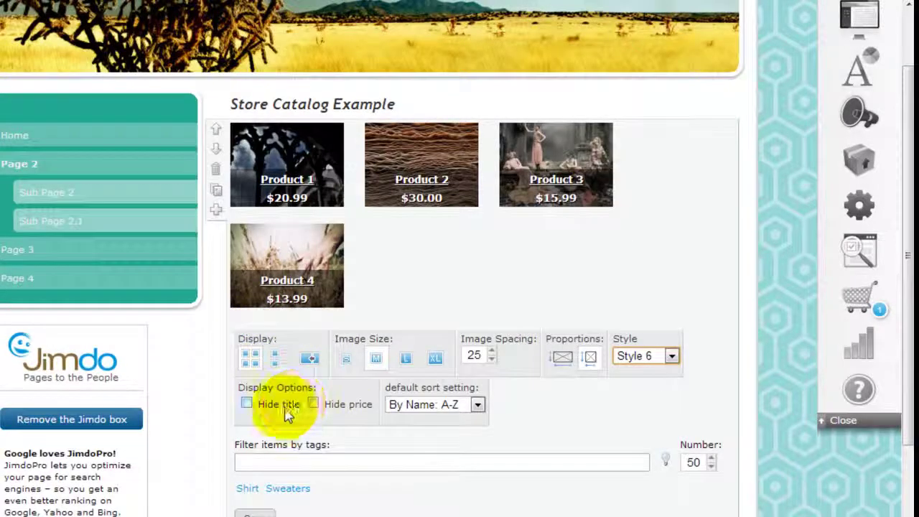
{"action": "left_click", "coordinate": [314, 404]}
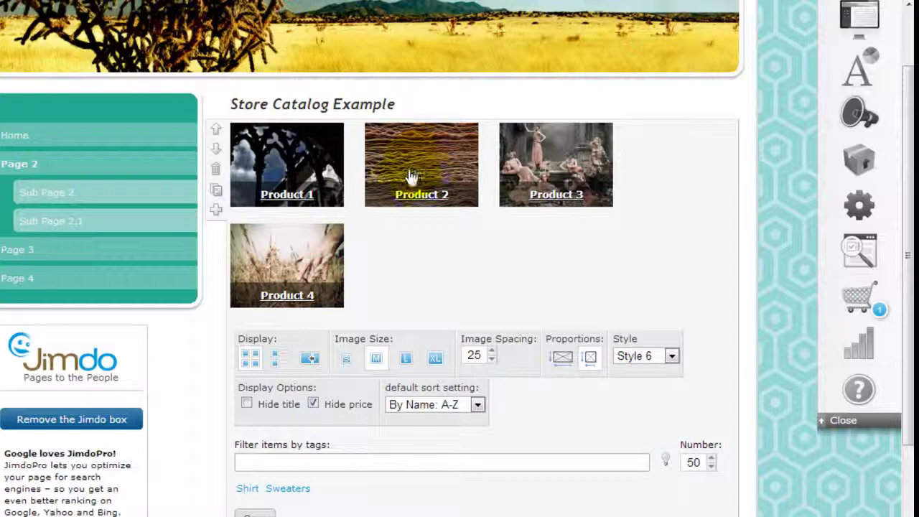
{"action": "left_click", "coordinate": [314, 405]}
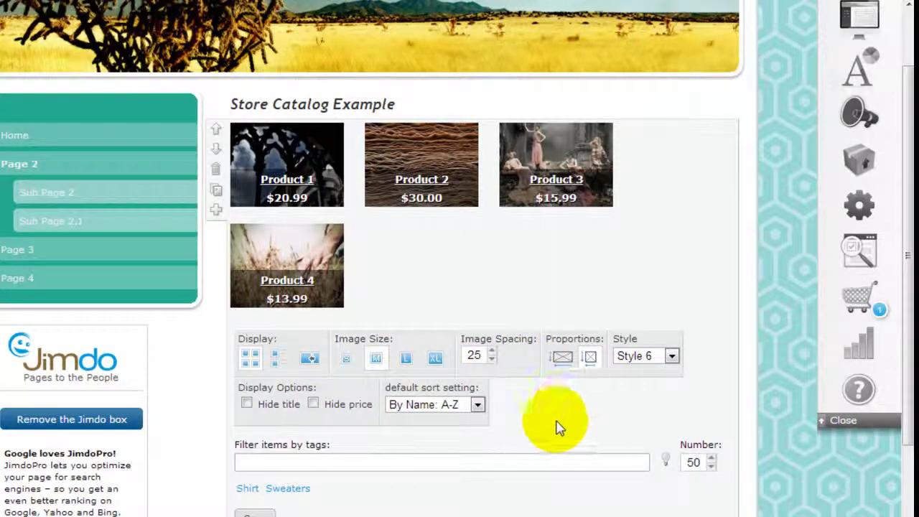
{"action": "scroll", "coordinate": [553, 427], "scroll_direction": "down", "scroll_amount": 2}
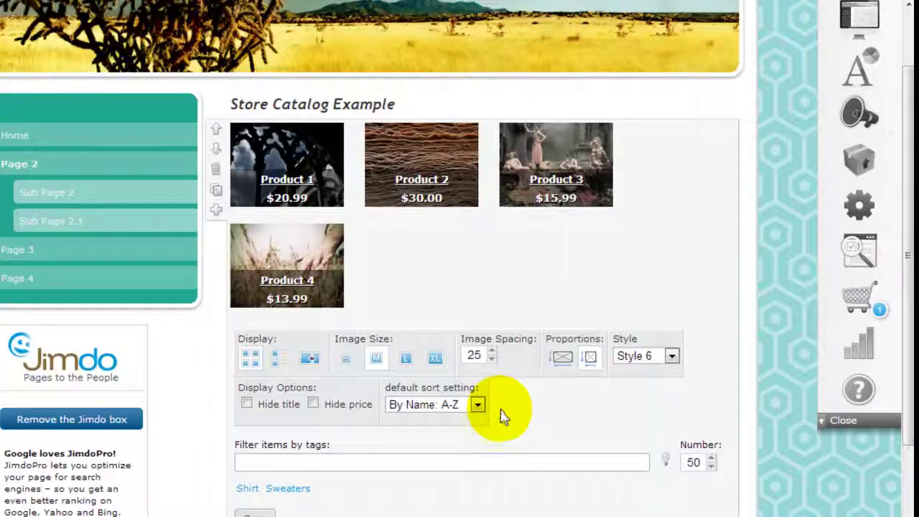
- Filter the store catalog by the Shirt tag and save, leaving Products 1, 3 and 4
{"action": "scroll", "coordinate": [497, 413], "scroll_direction": "up", "scroll_amount": 2}
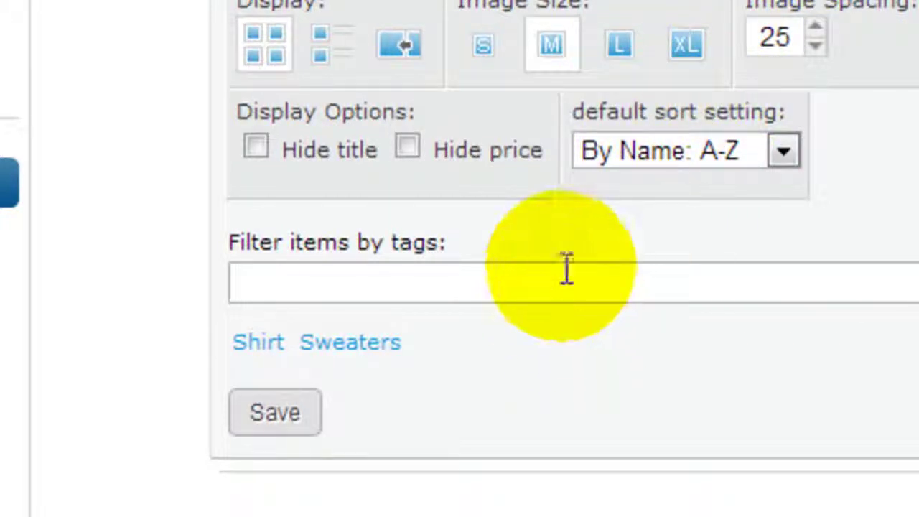
{"action": "left_click", "coordinate": [258, 343]}
{"action": "left_click", "coordinate": [274, 413]}
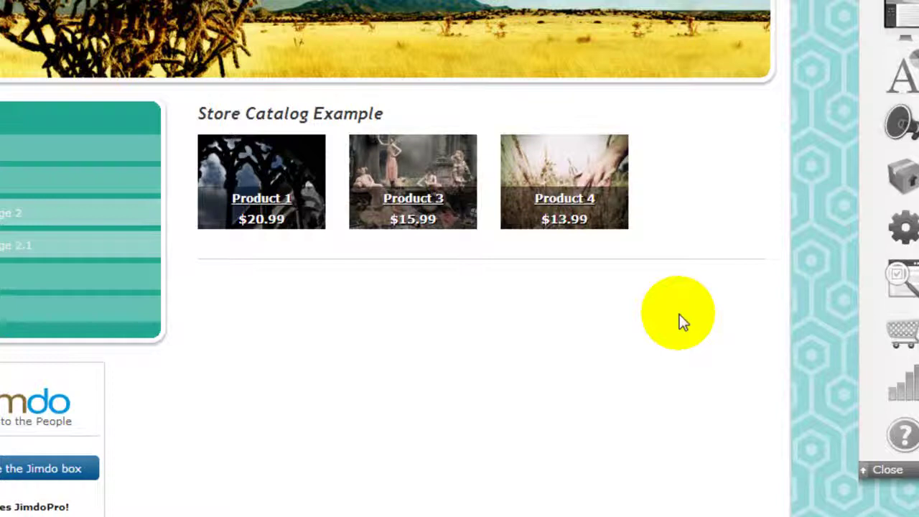
- Add a Store Catalog below the first, filtered by the Sweaters tag, and save it
{"action": "scroll", "coordinate": [679, 314], "scroll_direction": "up", "scroll_amount": 1}
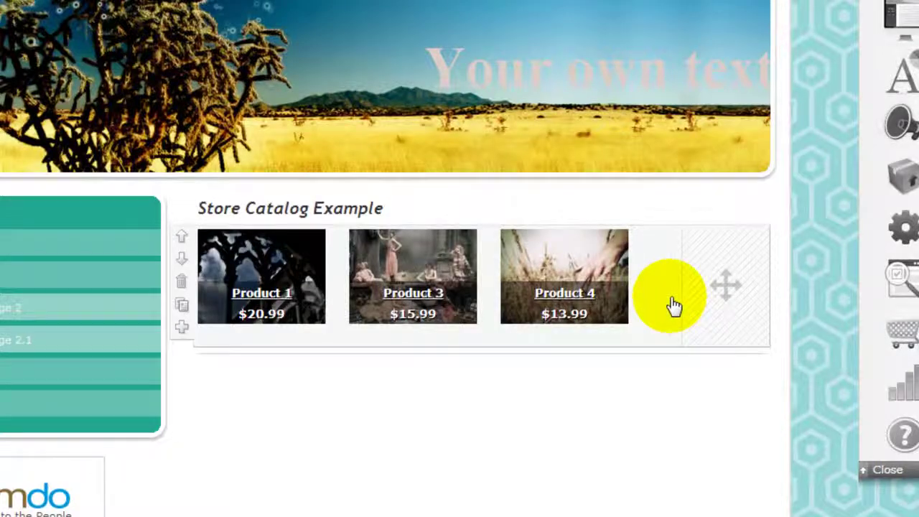
{"action": "left_click", "coordinate": [180, 327]}
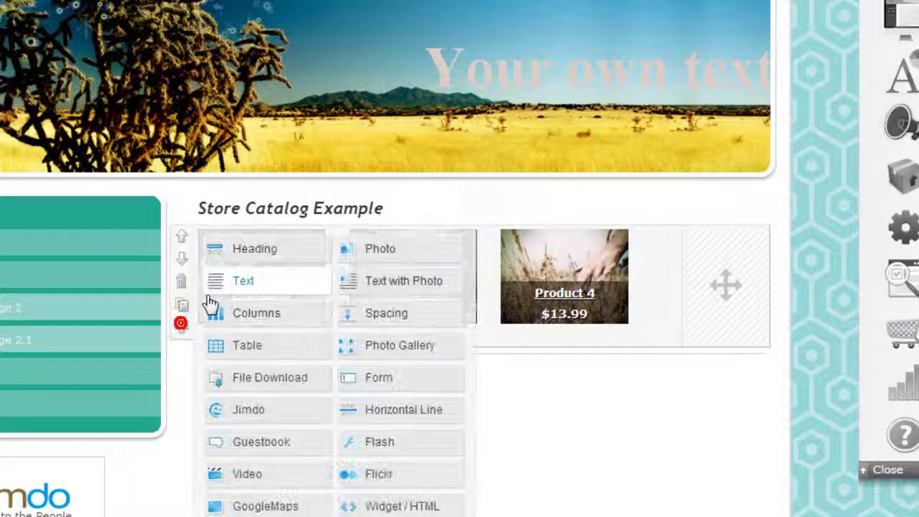
{"action": "scroll", "coordinate": [343, 286], "scroll_direction": "down", "scroll_amount": 1}
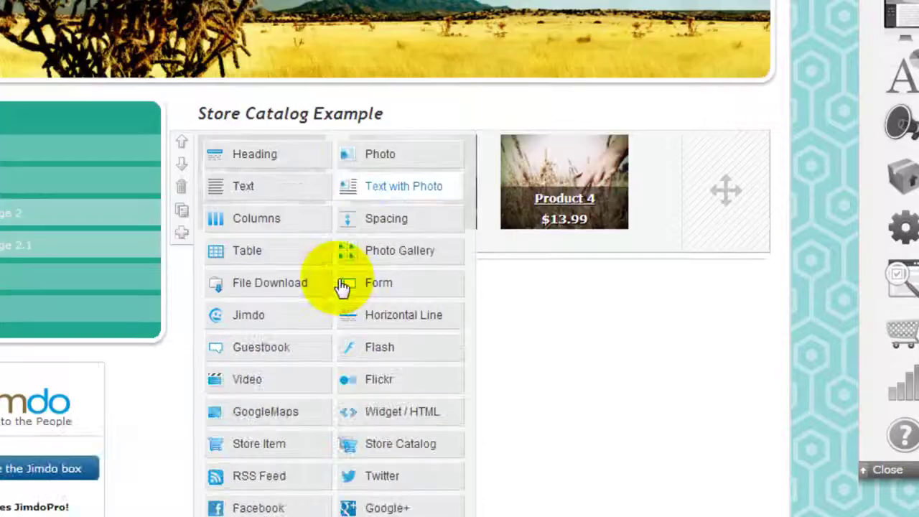
{"action": "left_click", "coordinate": [404, 445]}
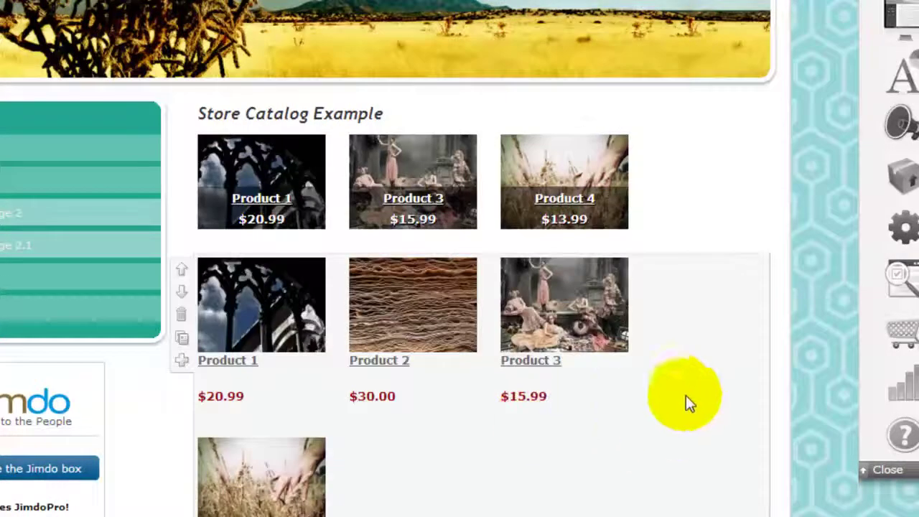
{"action": "scroll", "coordinate": [646, 439], "scroll_direction": "down", "scroll_amount": 3}
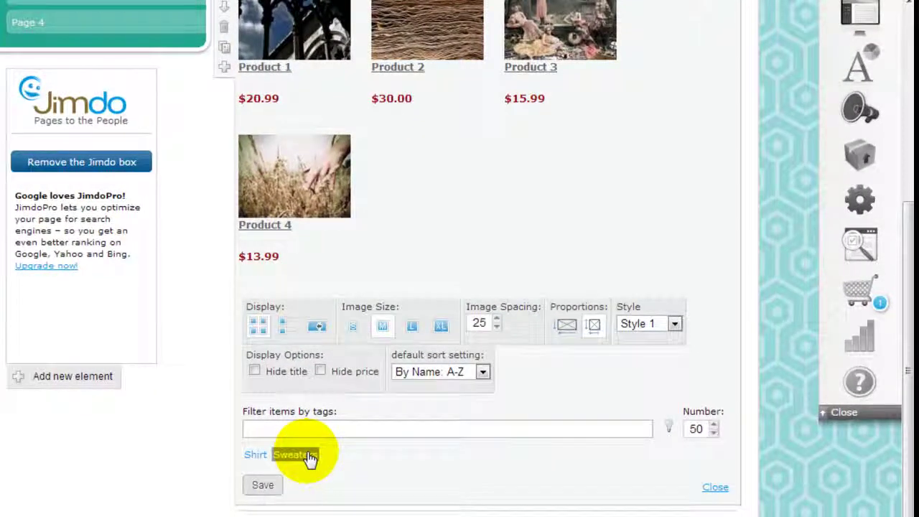
{"action": "left_click", "coordinate": [289, 501]}
{"action": "left_click", "coordinate": [270, 488]}
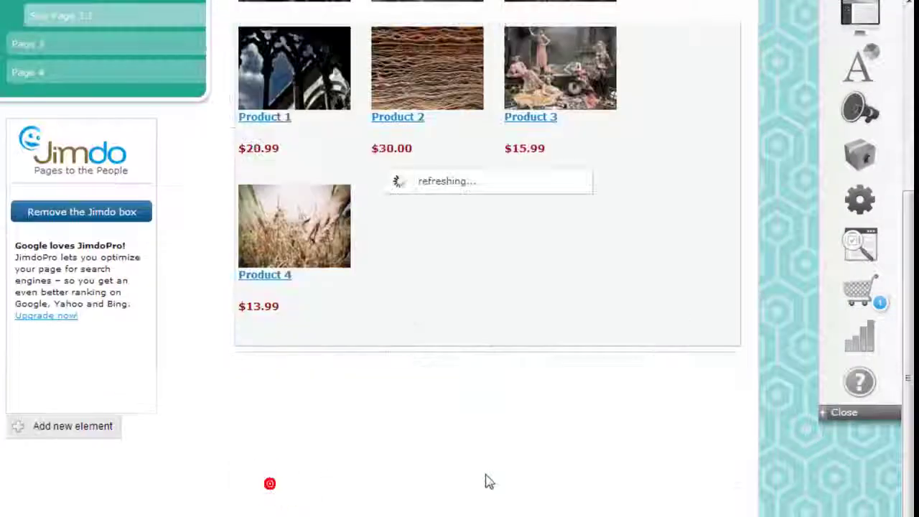
{"action": "scroll", "coordinate": [580, 416], "scroll_direction": "up", "scroll_amount": 3}
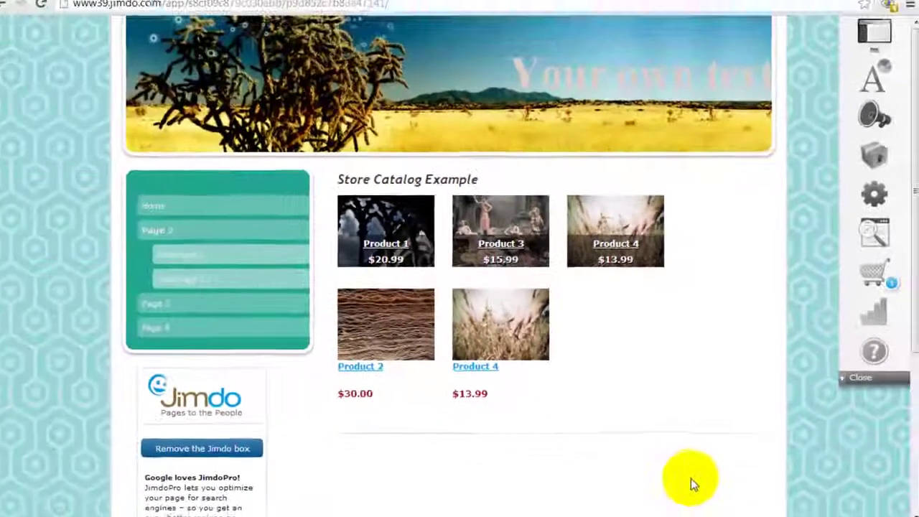
{"action": "scroll", "coordinate": [735, 367], "scroll_direction": "down", "scroll_amount": 4}
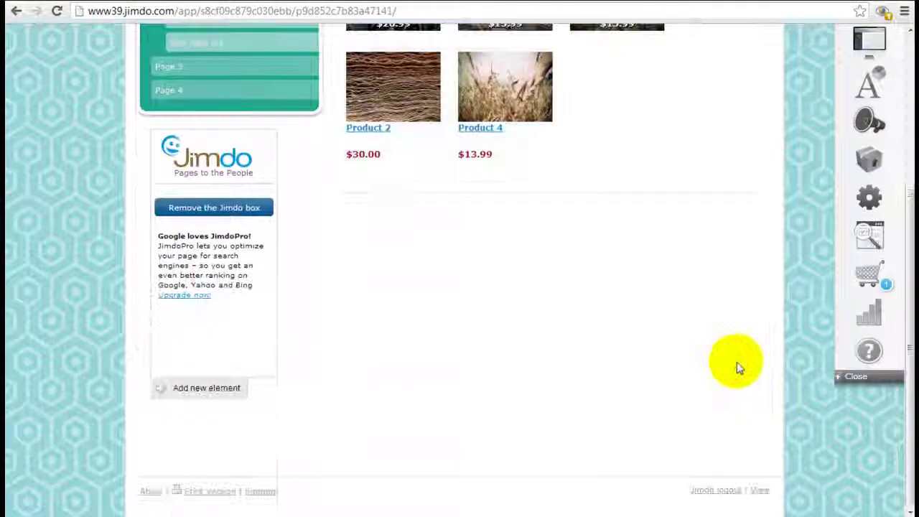
- View the page as the published site showing both catalogs
{"action": "left_click", "coordinate": [759, 490]}
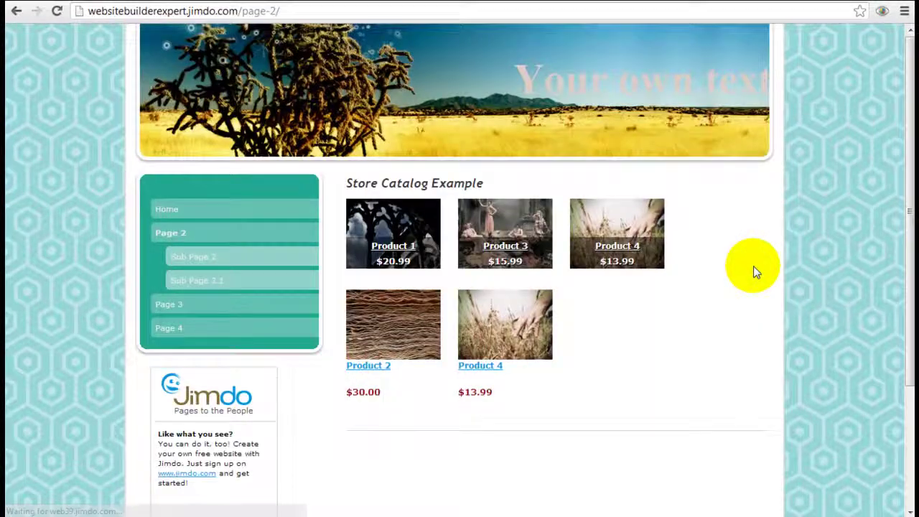
{"action": "scroll", "coordinate": [824, 217], "scroll_direction": "down", "scroll_amount": 1}
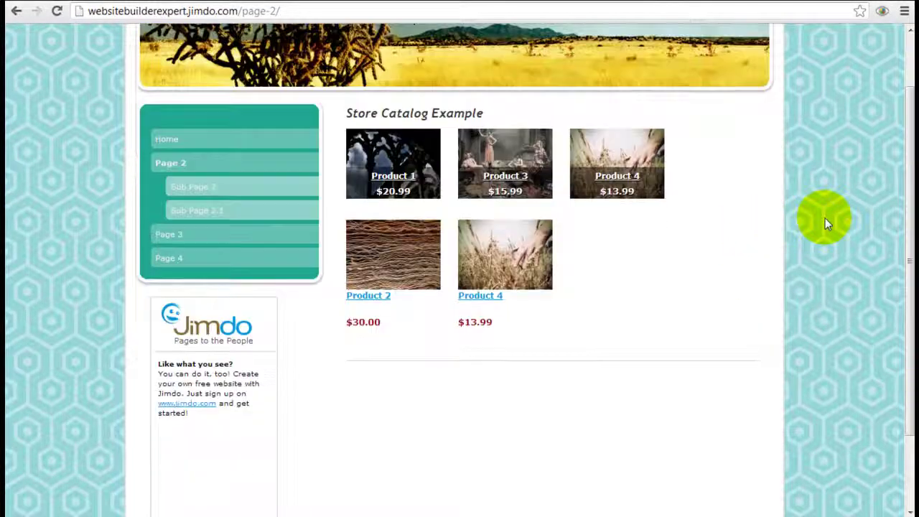
{"action": "scroll", "coordinate": [825, 217], "scroll_direction": "up", "scroll_amount": 1}
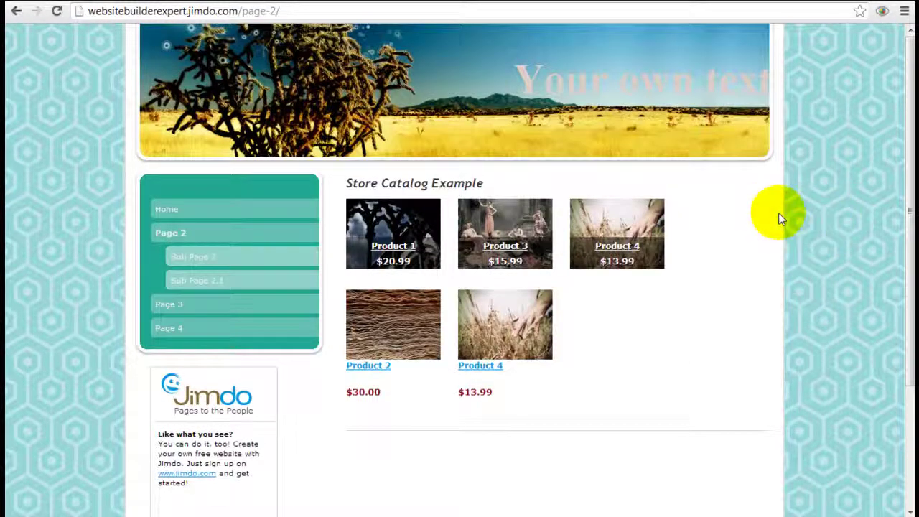
- Open Product 3's details from the catalog, then go back and scroll the product listing
{"action": "left_click", "coordinate": [508, 249]}
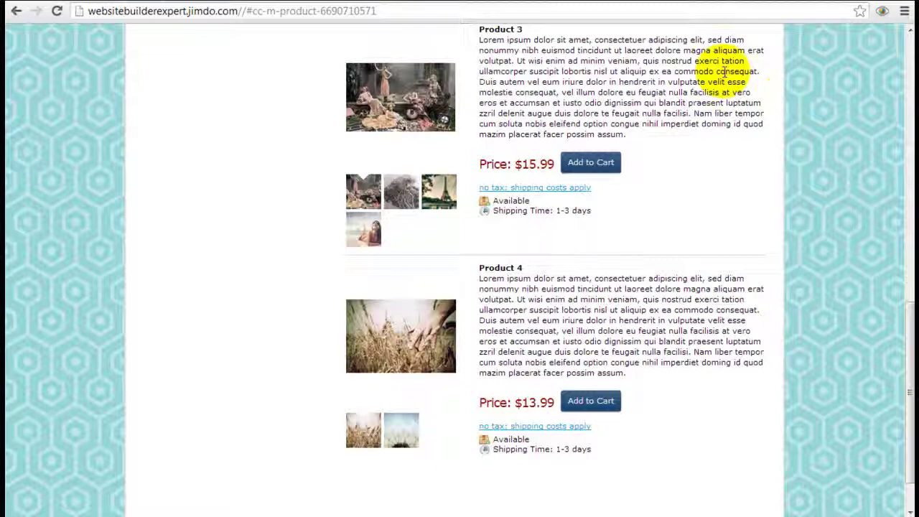
{"action": "mouse_move", "coordinate": [386, 99]}
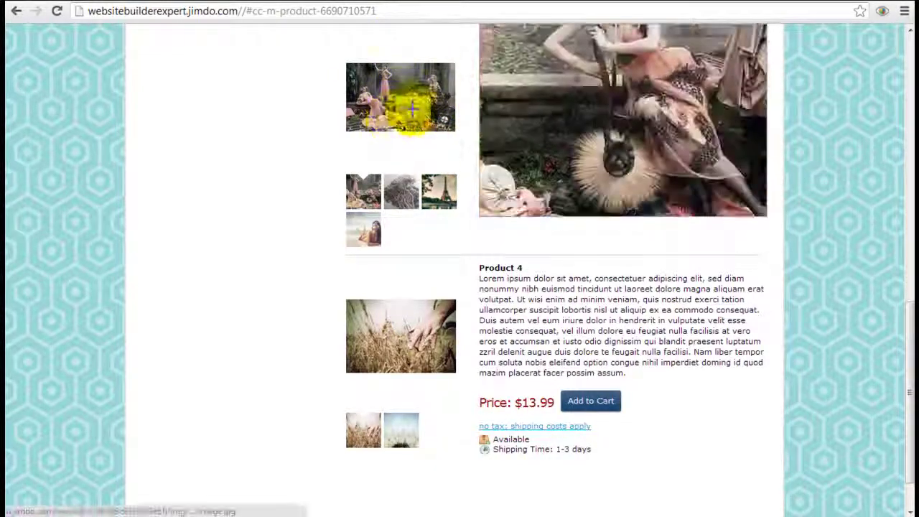
{"action": "left_click", "coordinate": [13, 11]}
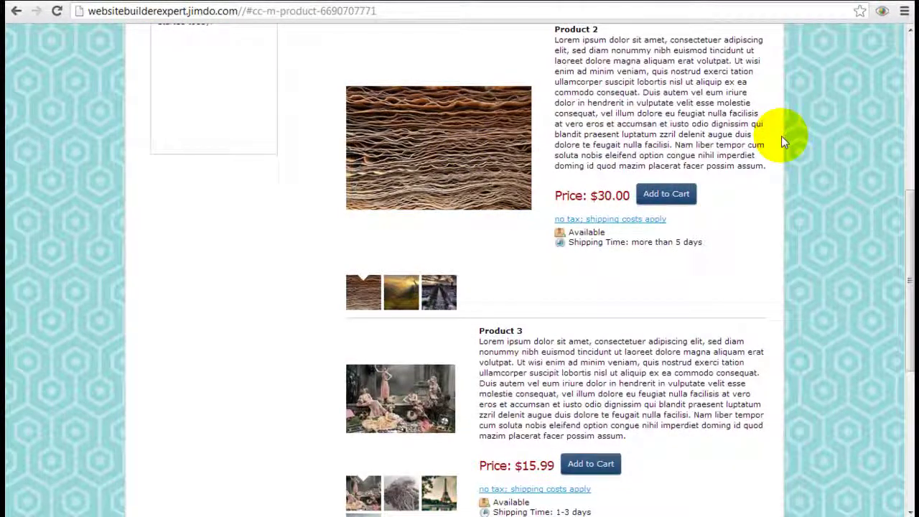
{"action": "scroll", "coordinate": [813, 145], "scroll_direction": "up", "scroll_amount": 1}
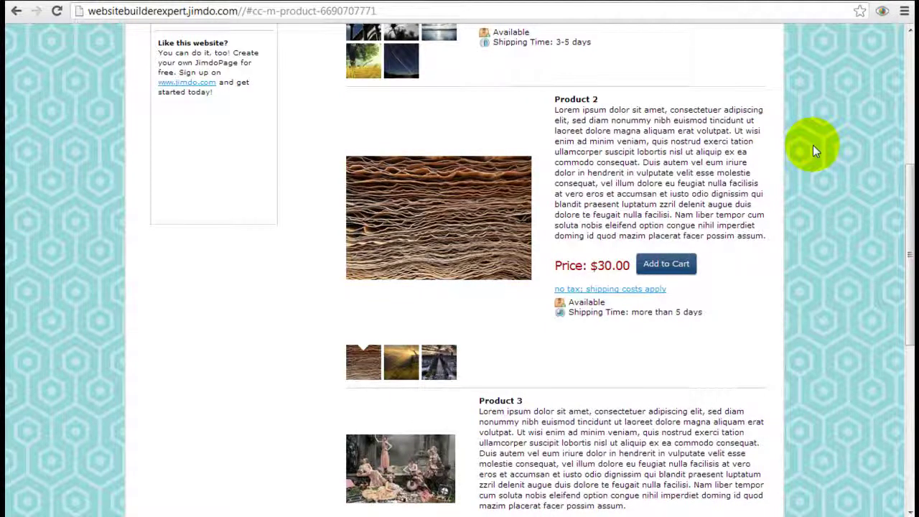
{"action": "scroll", "coordinate": [813, 145], "scroll_direction": "up", "scroll_amount": 1}
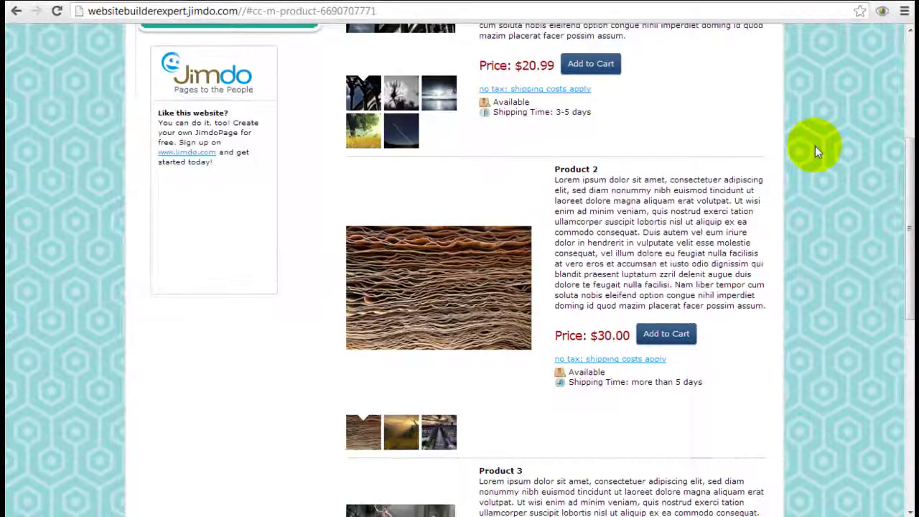
{"action": "scroll", "coordinate": [815, 146], "scroll_direction": "up", "scroll_amount": 2}
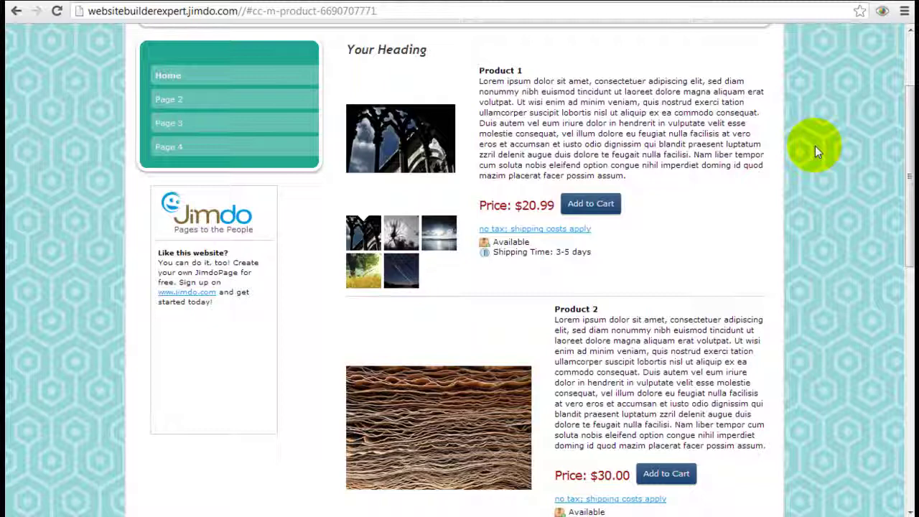